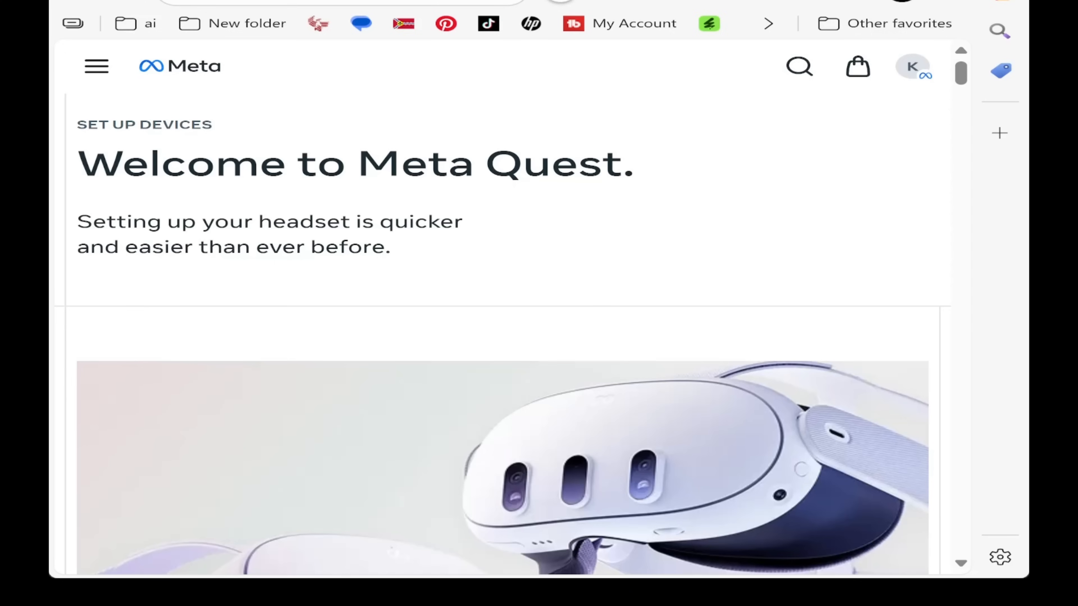
# Review the Meta Quest setup page down to the section for downloading the Meta Quest Link app
pyautogui.scroll(-3, 549, 244)
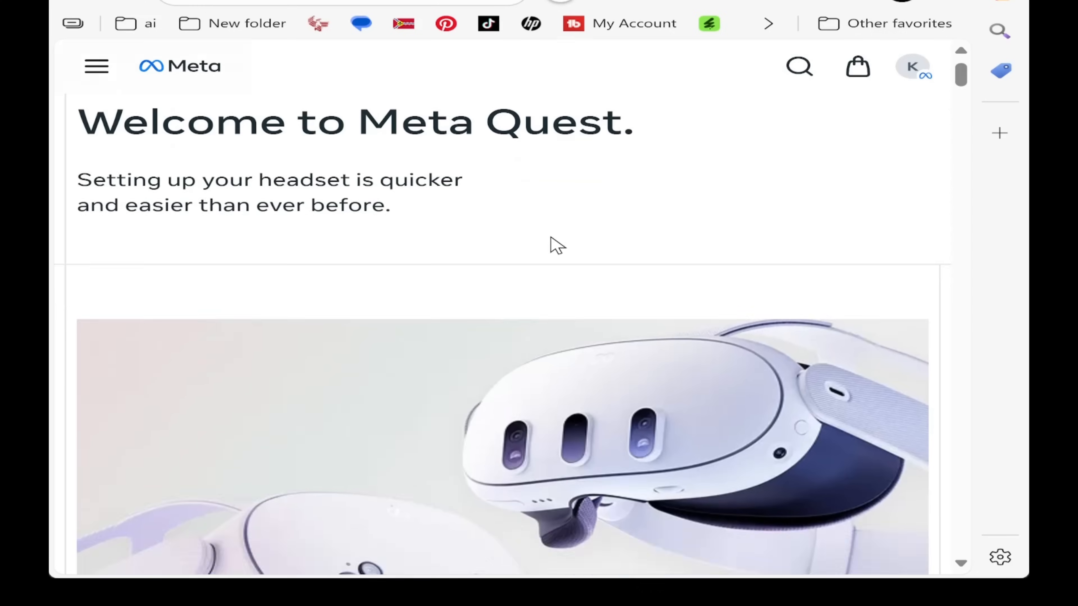
pyautogui.scroll(-5, 556, 245)
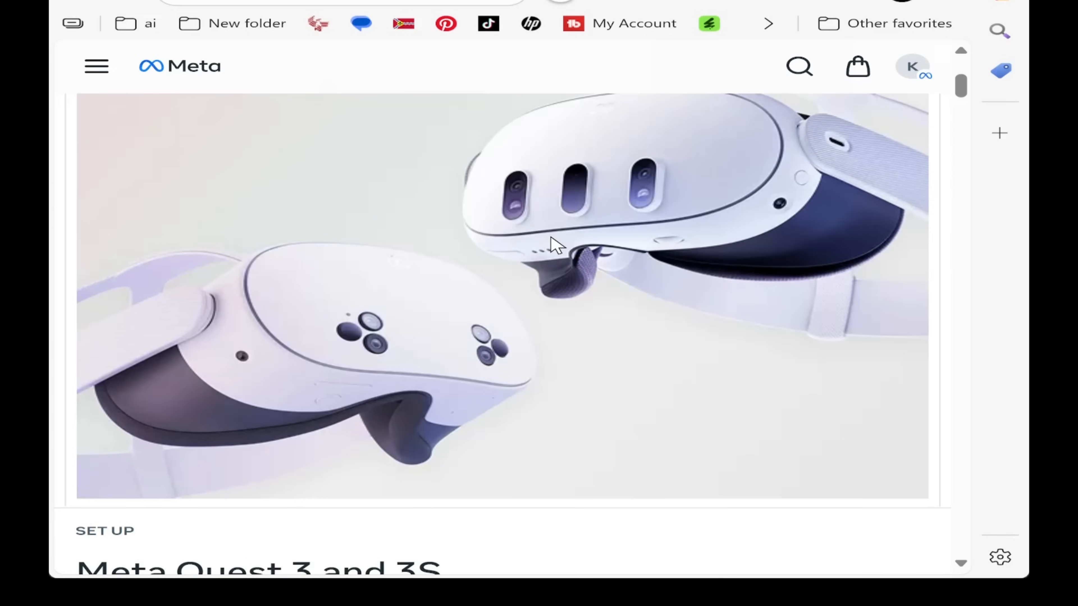
pyautogui.scroll(-3, 556, 245)
pyautogui.scroll(-15, 556, 246)
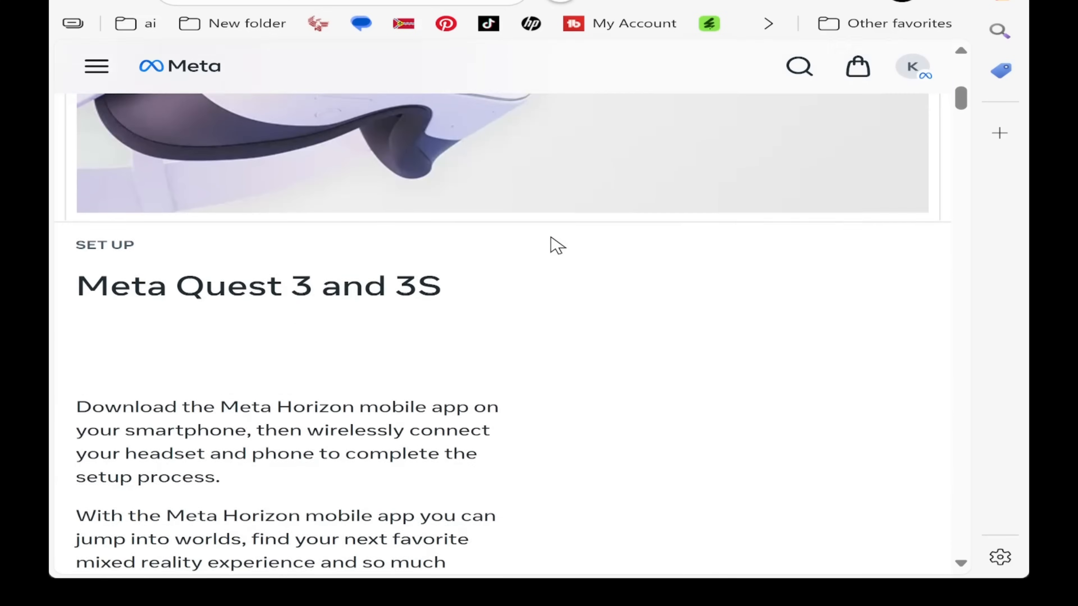
pyautogui.scroll(-9, 556, 246)
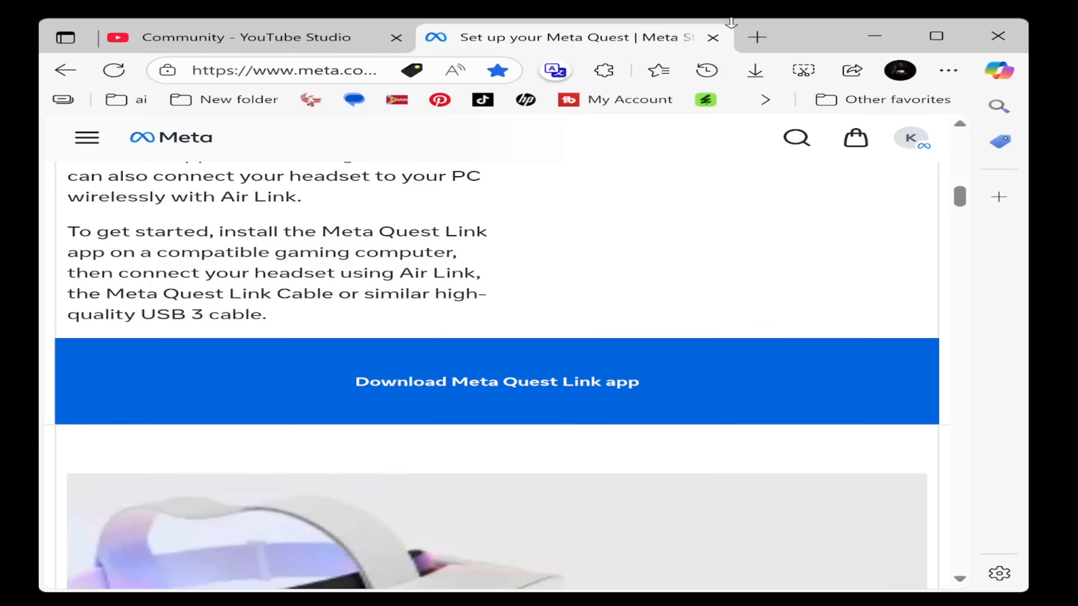
# Open the Virtual Desktop website at vrdesktop.net in a new browser tab
pyautogui.click(770, 38)
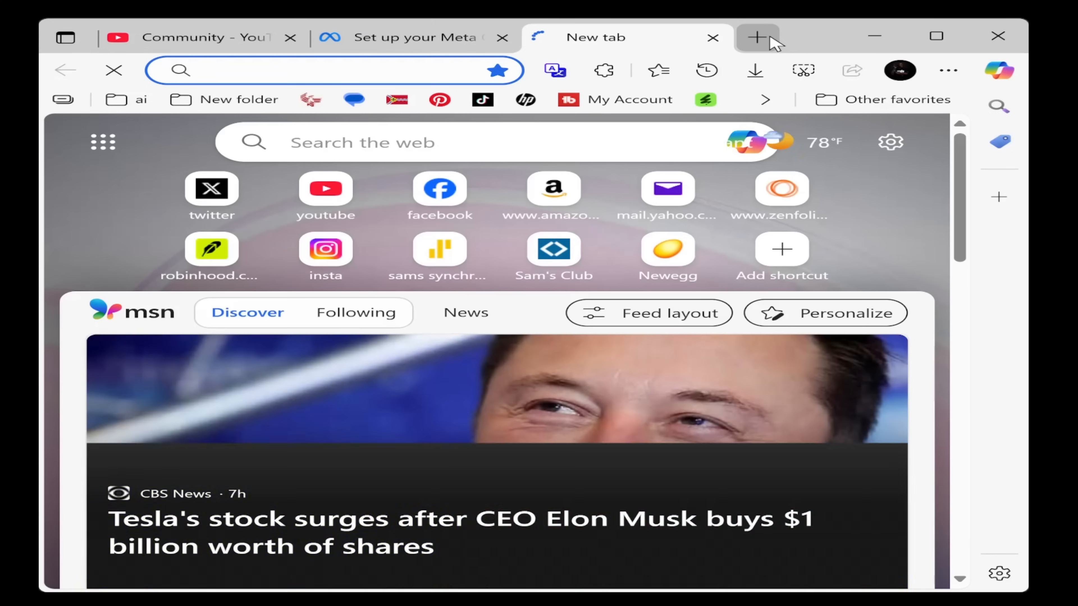
pyautogui.write('vr')
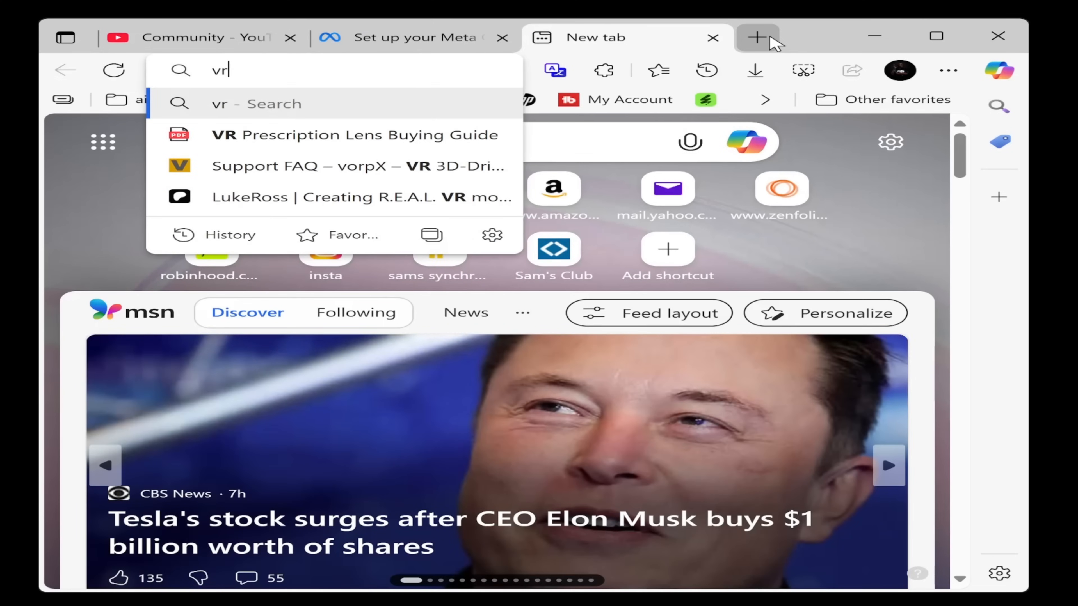
pyautogui.write('desktop.')
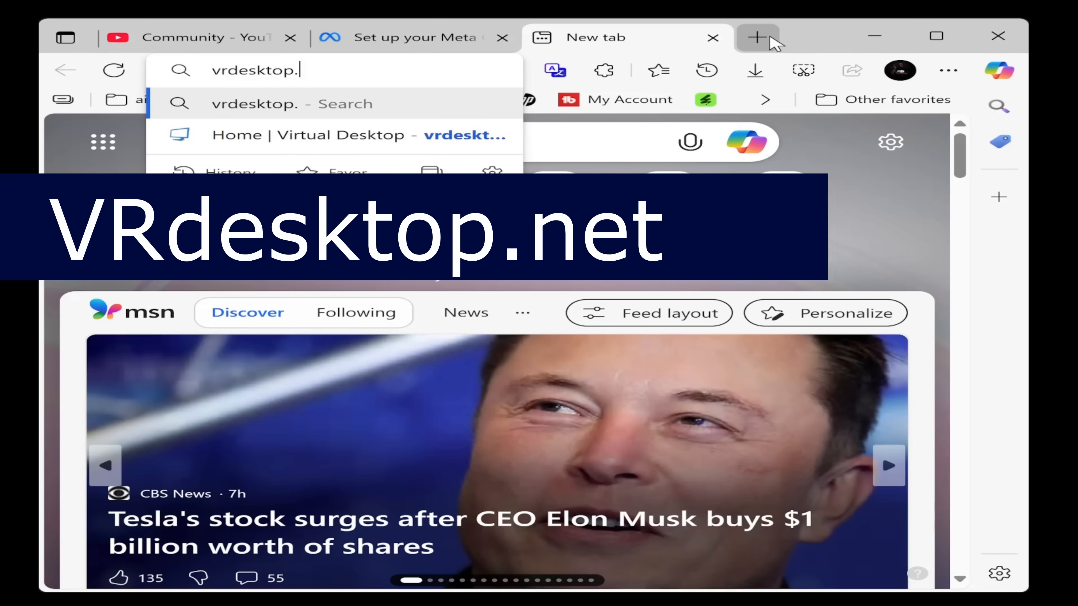
pyautogui.write('net')
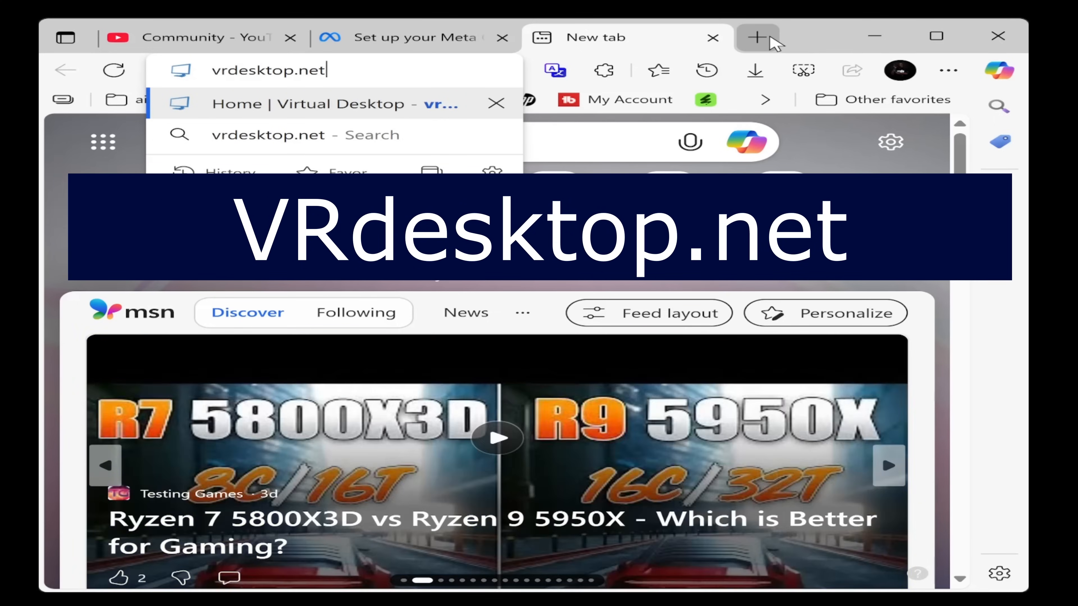
pyautogui.press('Return')
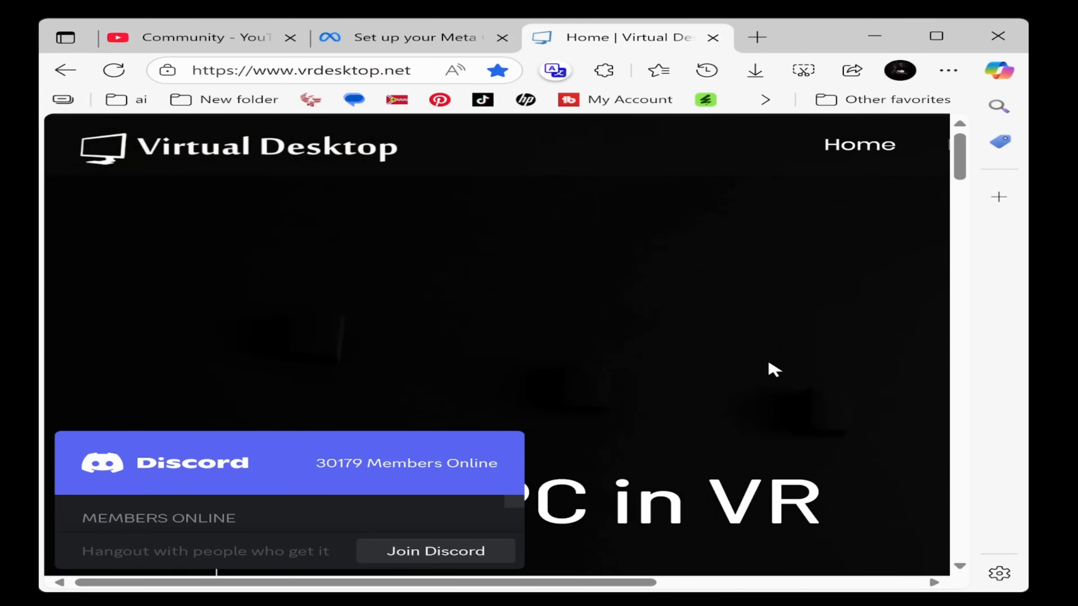
# Maximize the browser window and examine the Streamer App download options for Windows and Mac on the Virtual Desktop home page
pyautogui.click(937, 36)
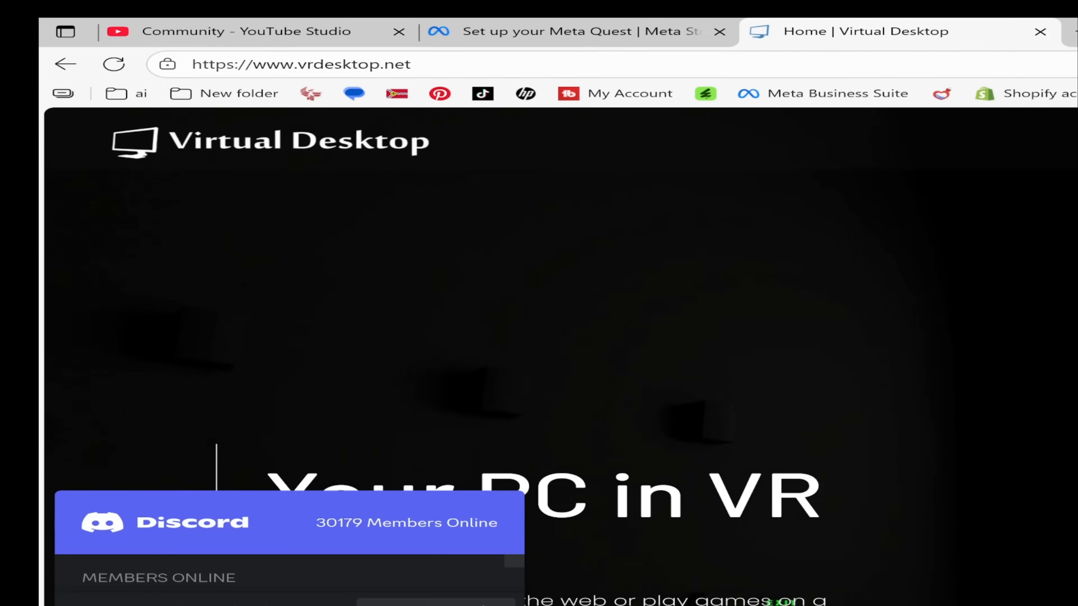
pyautogui.scroll(-3, 539, 357)
pyautogui.scroll(-3, 490, 346)
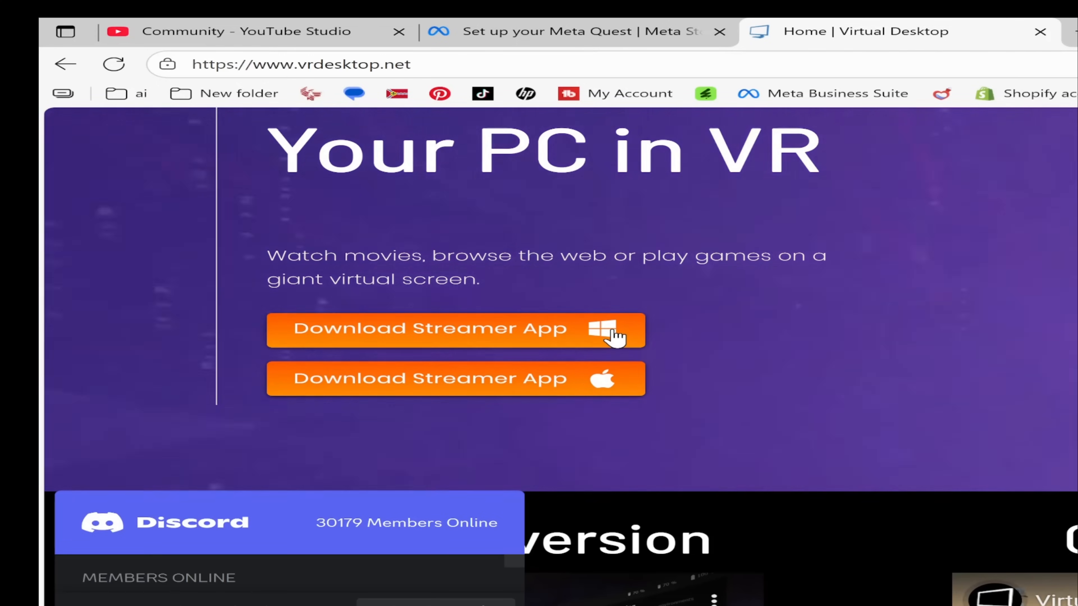
pyautogui.scroll(-5, 613, 335)
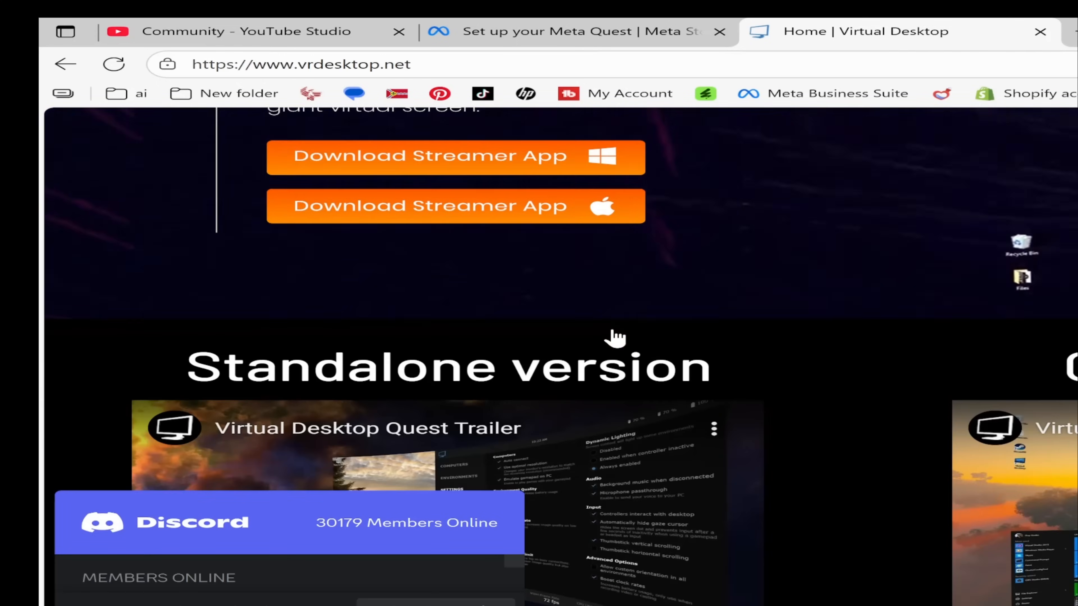
pyautogui.scroll(6, 790, 380)
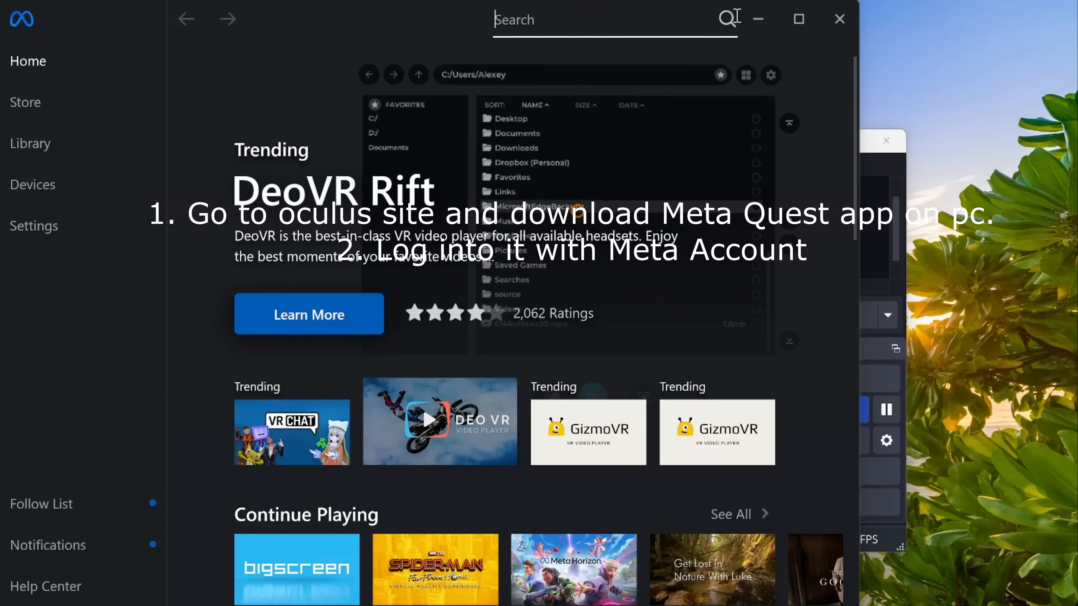
# Switch to the Meta Quest Link app, minimize the overlapping OBS window and maximize the Meta Quest Link window
pyautogui.click(515, 17)
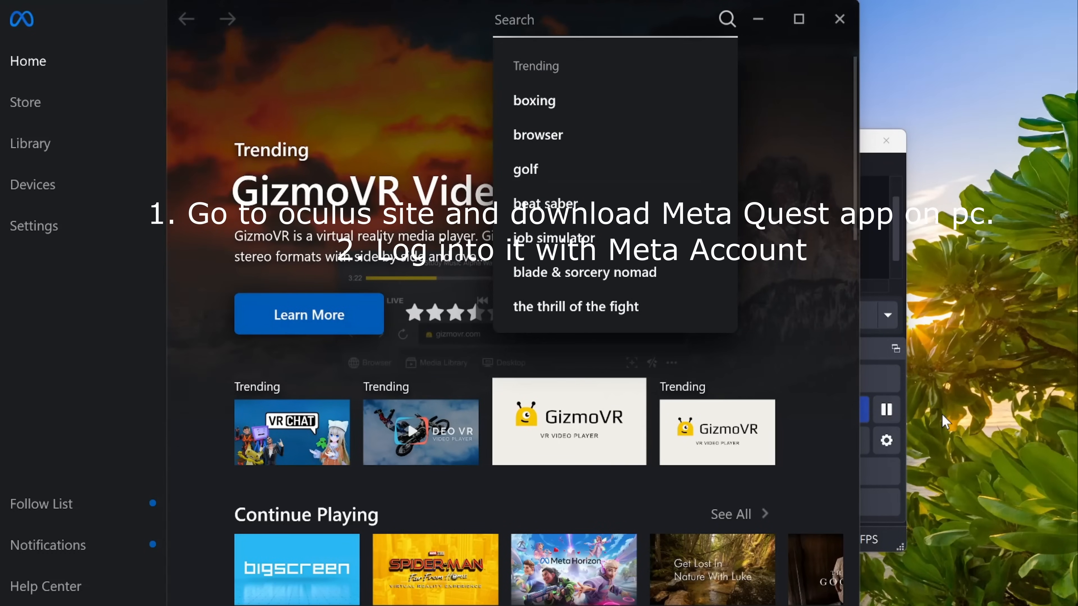
pyautogui.click(868, 162)
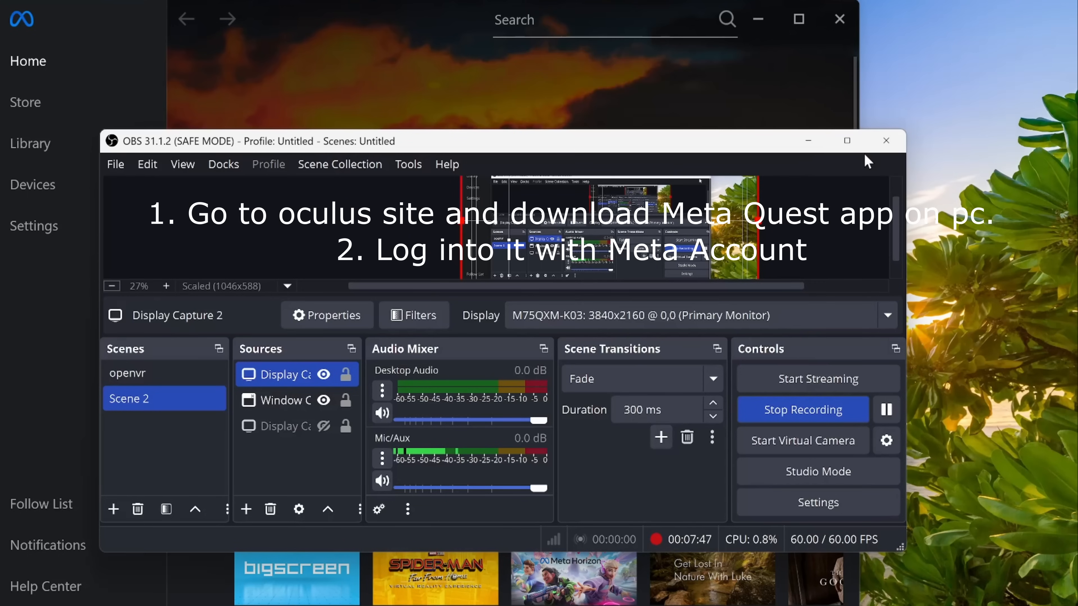
pyautogui.moveTo(590, 157); pyautogui.dragTo(777, 159)
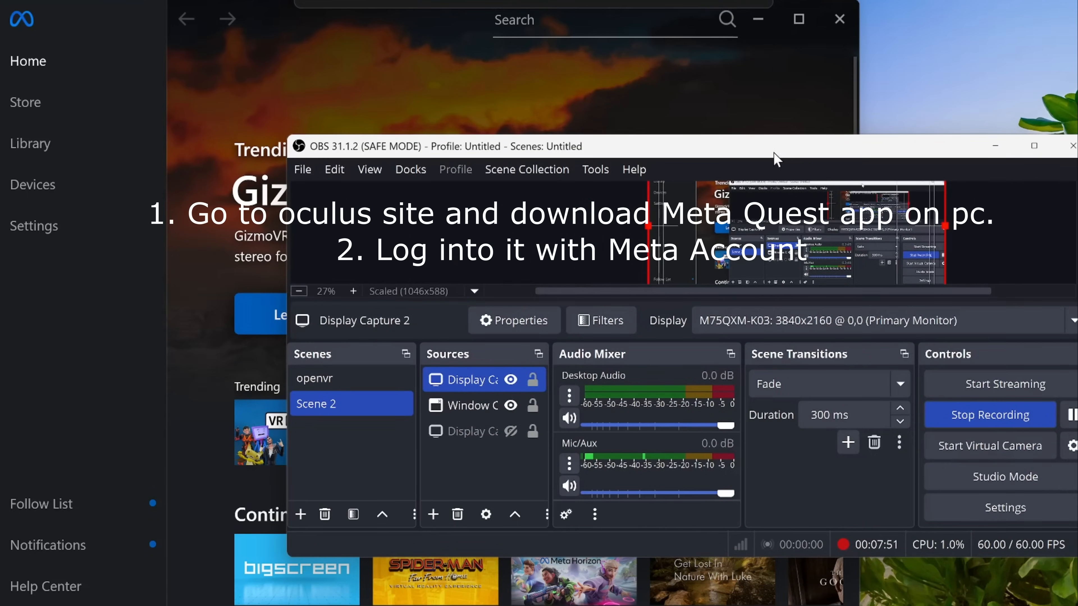
pyautogui.click(997, 140)
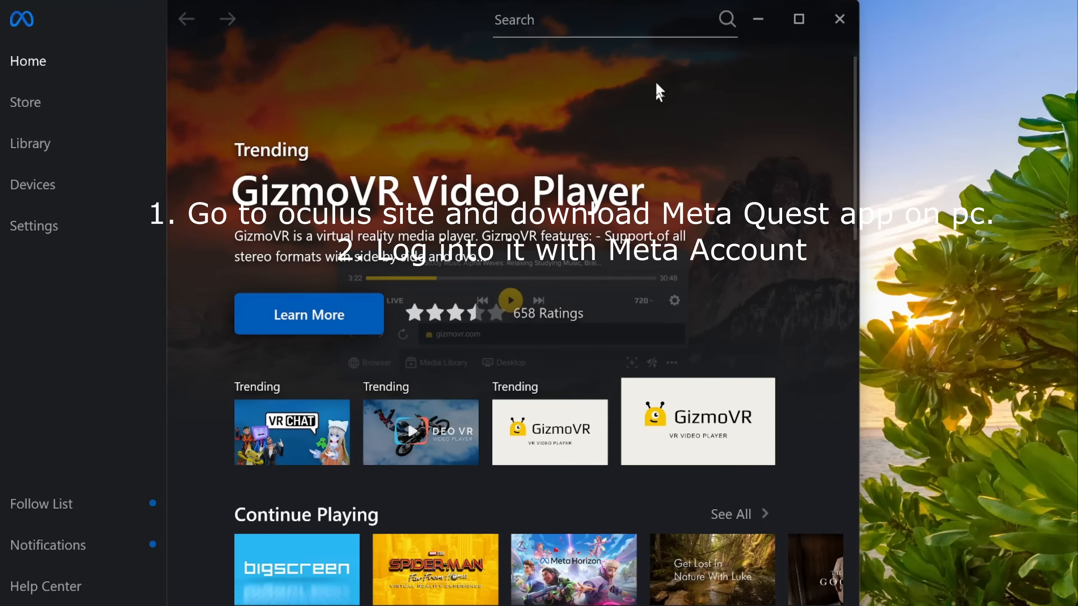
pyautogui.click(799, 20)
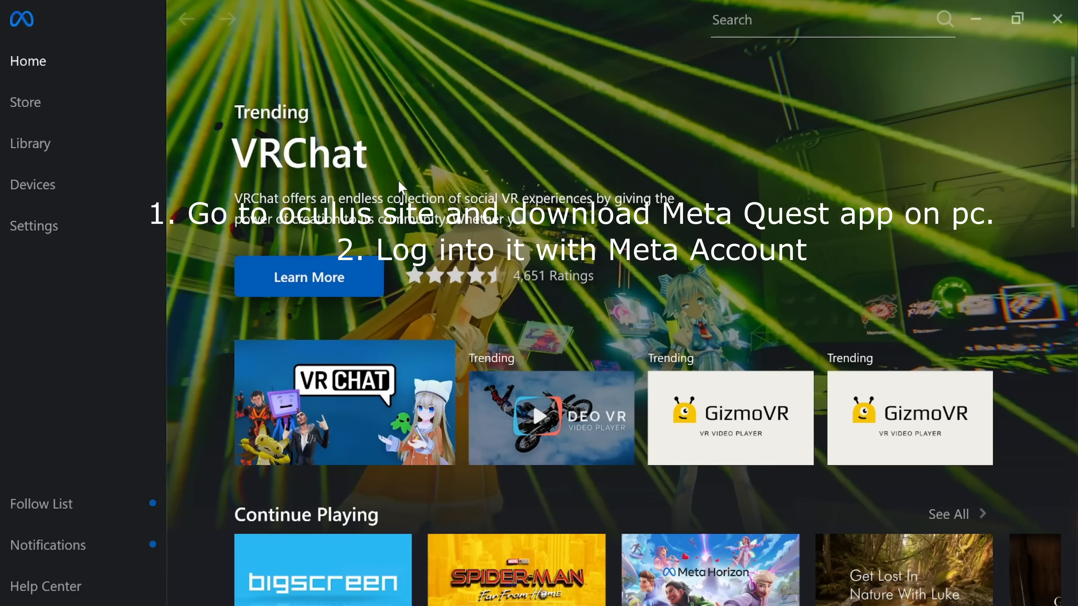
# Look over the Devices page and the Home page sections of the Meta Quest Link app
pyautogui.click(16, 183)
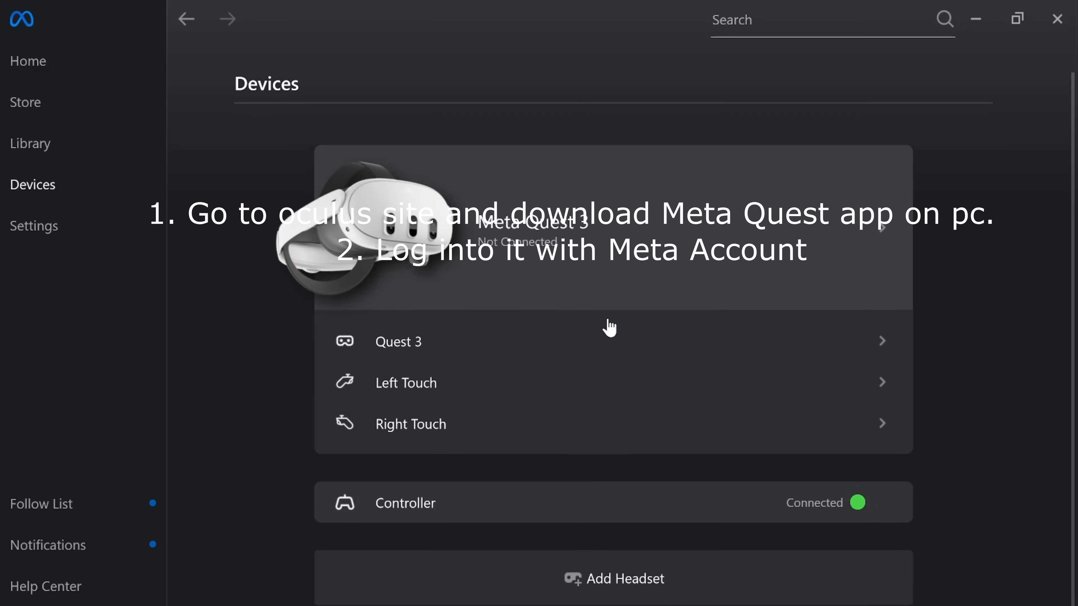
pyautogui.click(70, 246)
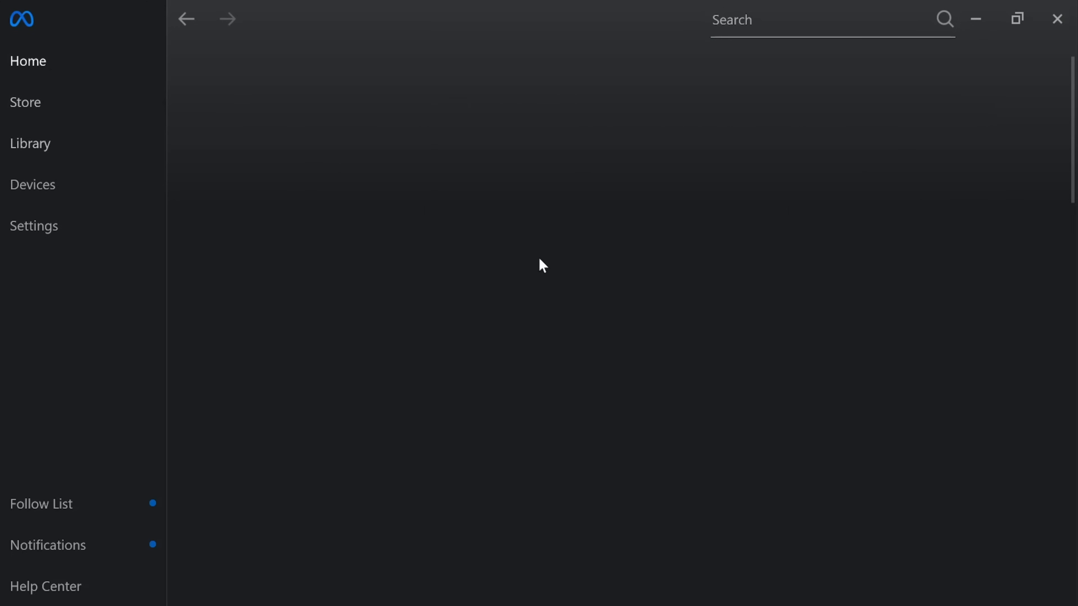
pyautogui.scroll(-12, 775, 466)
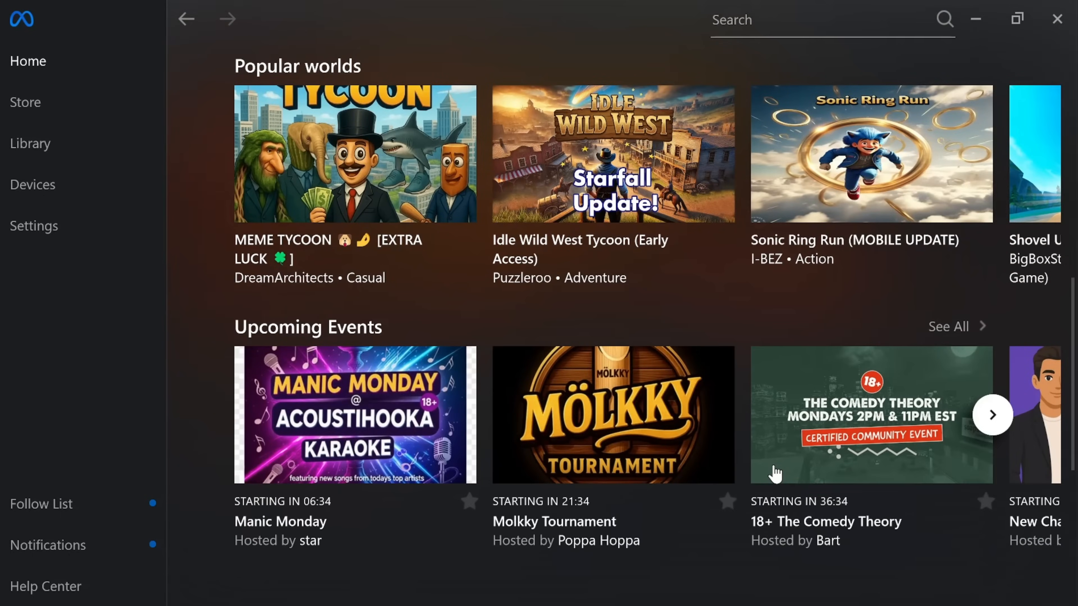
pyautogui.scroll(-6, 775, 471)
pyautogui.scroll(-2, 855, 495)
pyautogui.scroll(8, 856, 494)
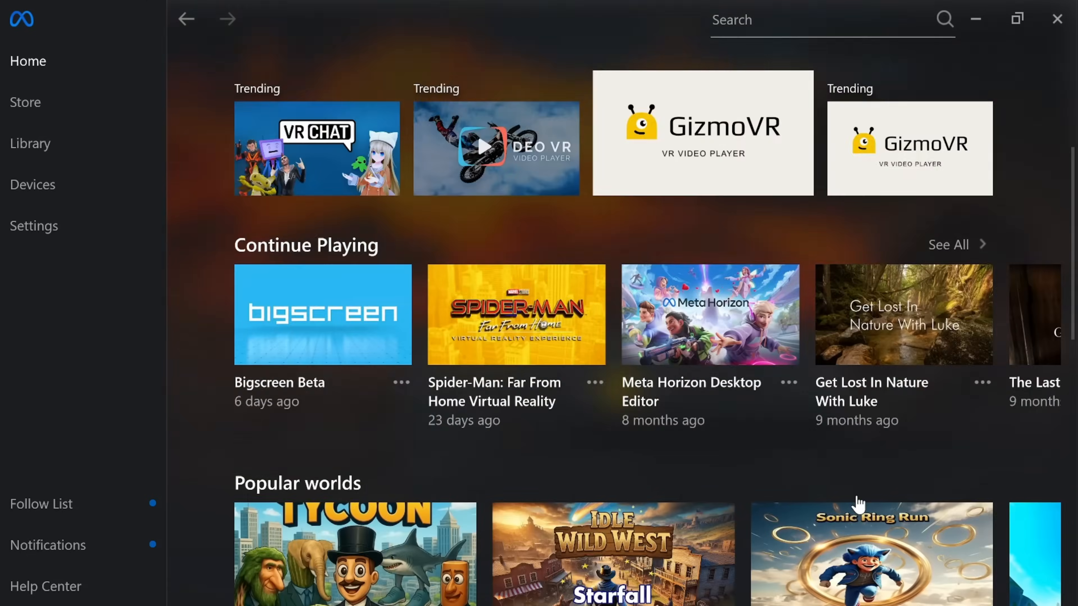
pyautogui.scroll(4, 857, 499)
pyautogui.click(548, 373)
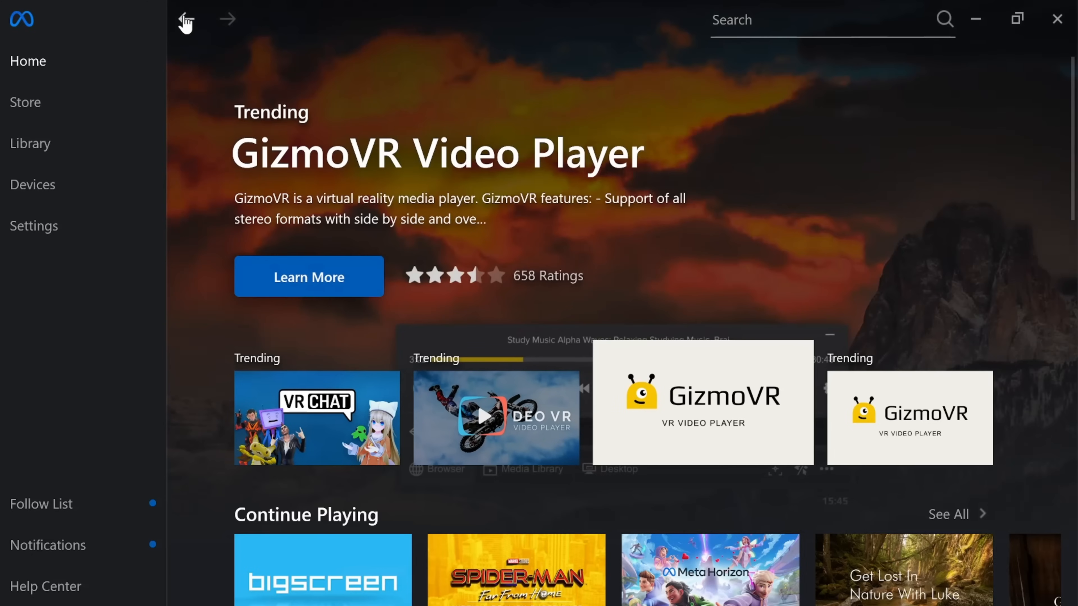
# Minimize the Meta Quest Link window and return to the Streamer App downloads on the Virtual Desktop website
pyautogui.click(976, 21)
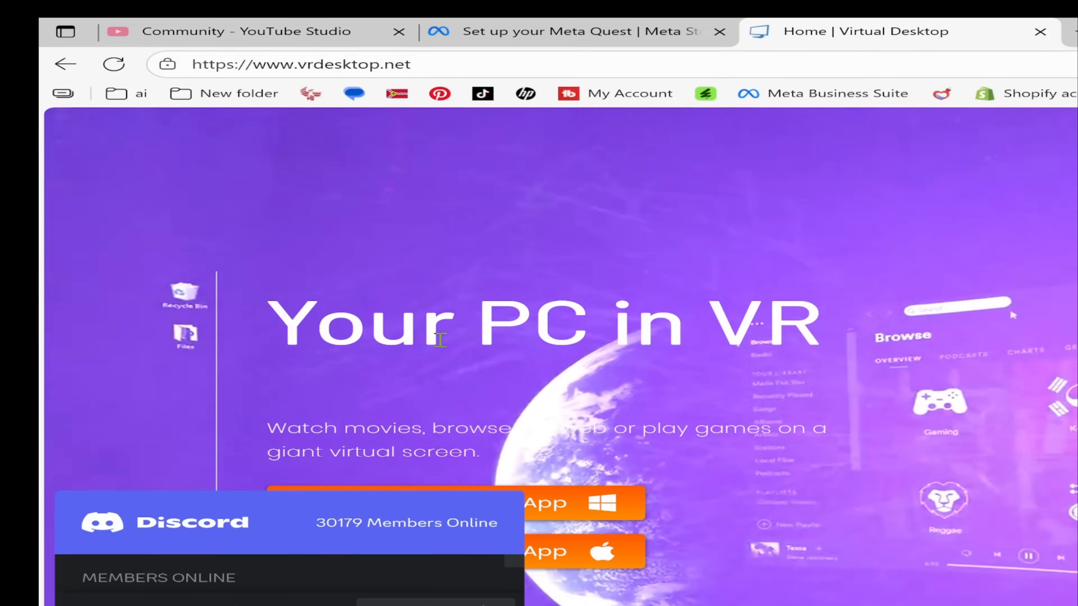
pyautogui.scroll(-5, 681, 442)
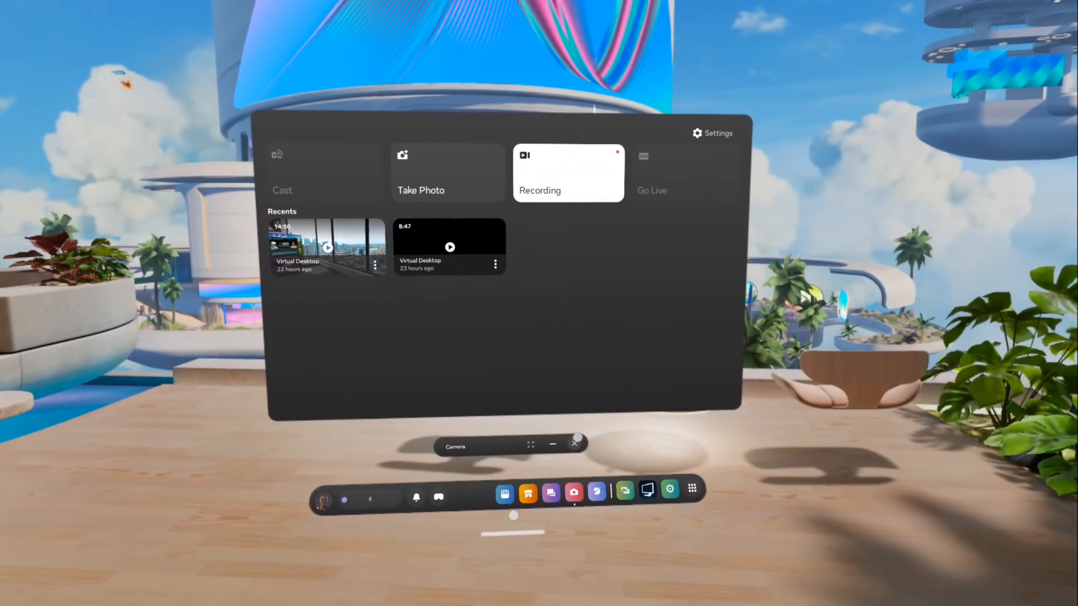
# Close the Camera window in the headset and search the Store for "Virtual desktop"
pyautogui.click(571, 446)
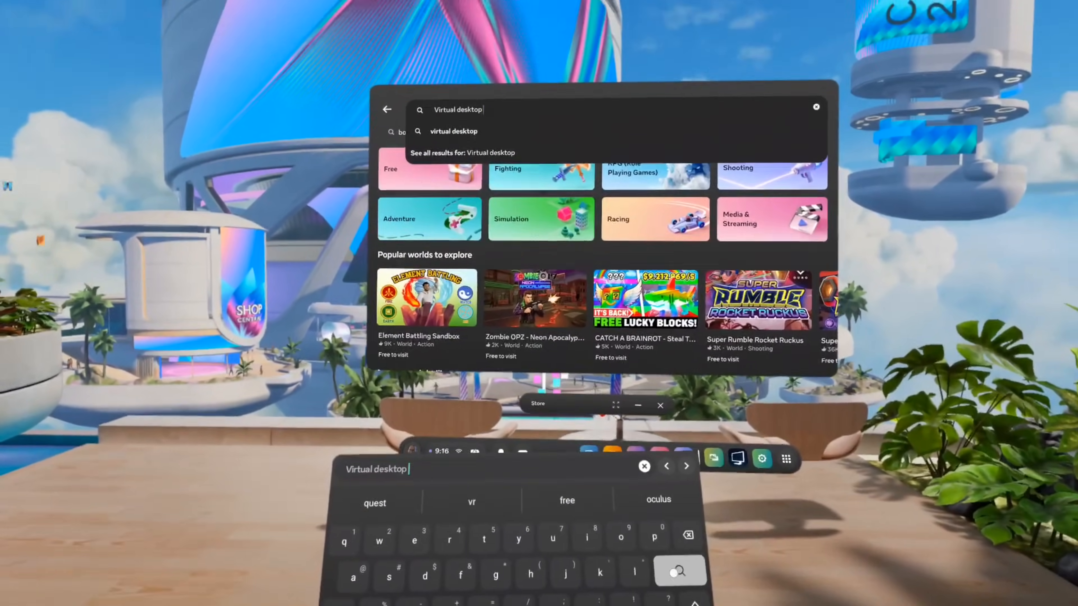
pyautogui.click(696, 516)
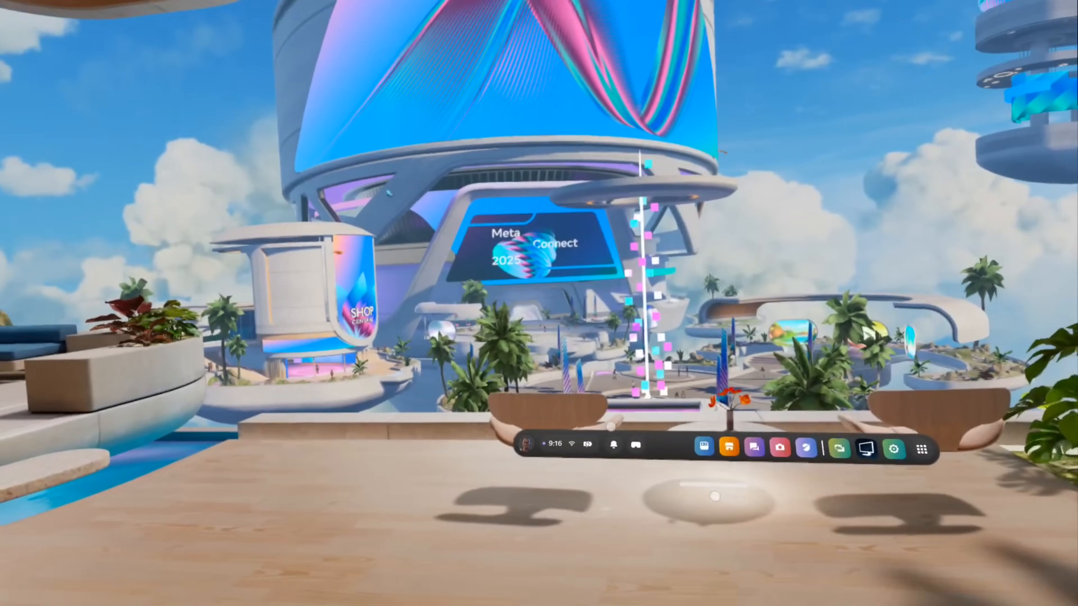
pyautogui.click(636, 445)
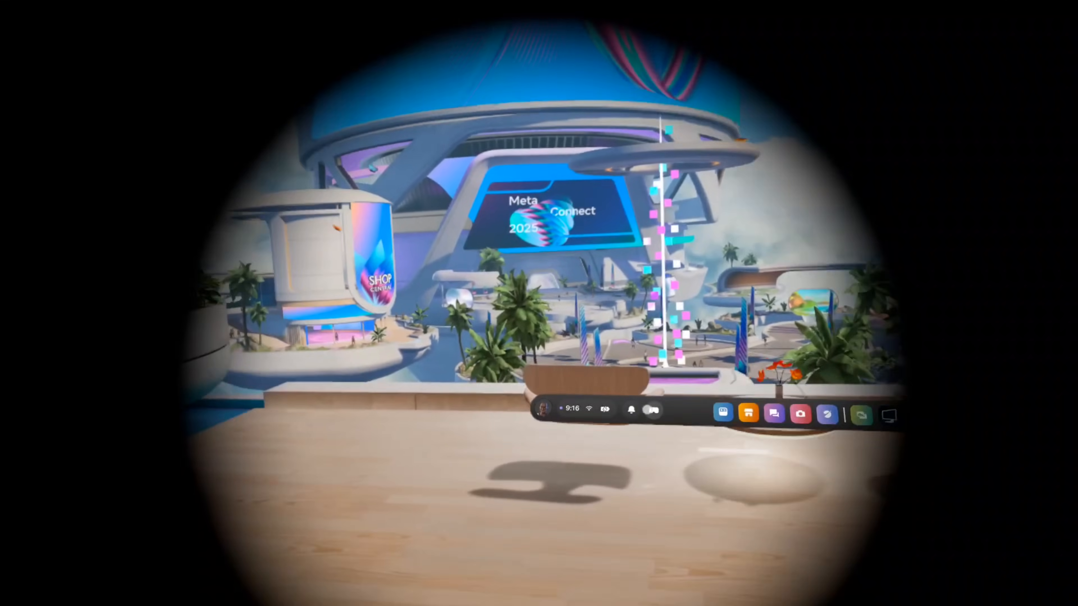